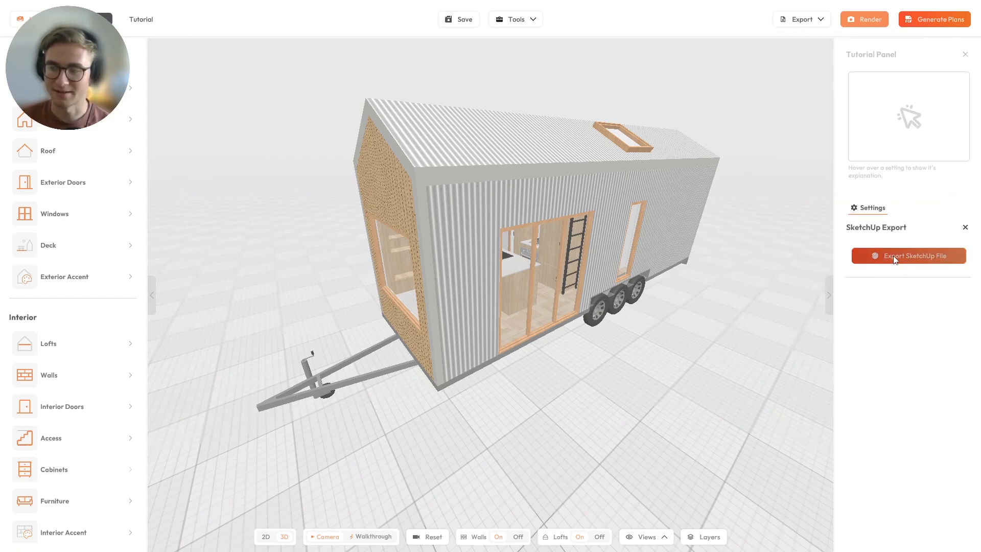
# Export the tiny house design as a SketchUp file.
pyautogui.click(895, 257)
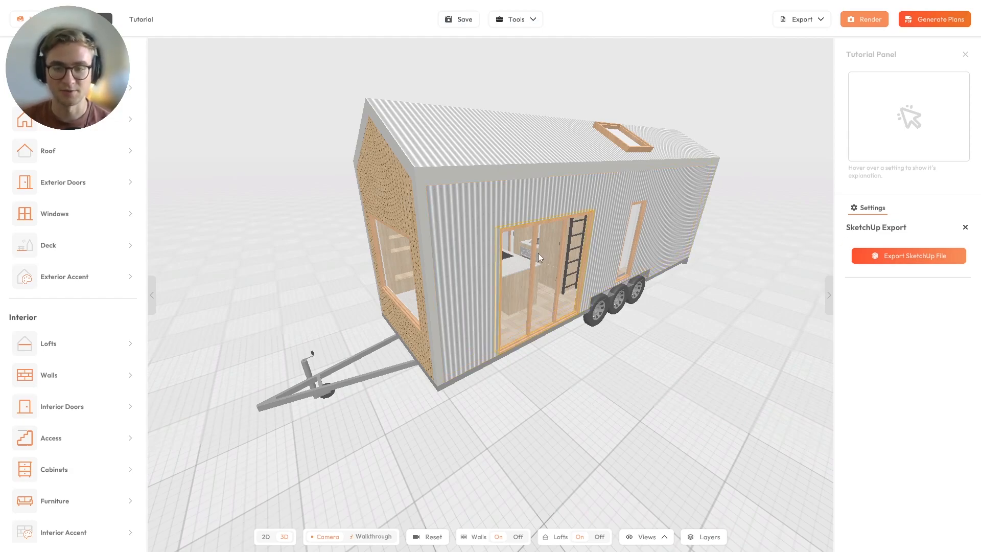
pyautogui.scroll(5, 538, 253)
pyautogui.scroll(-5, 529, 266)
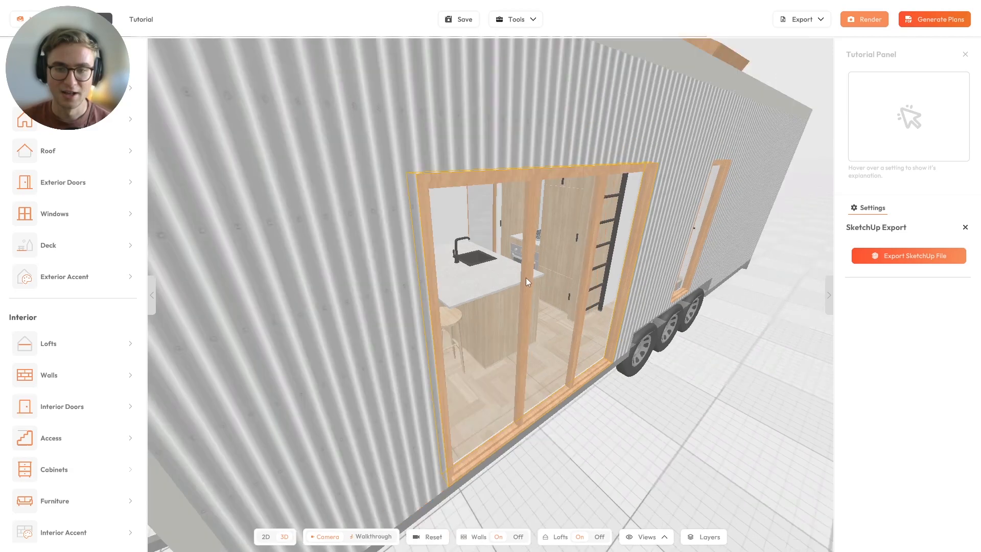
pyautogui.scroll(3, 586, 248)
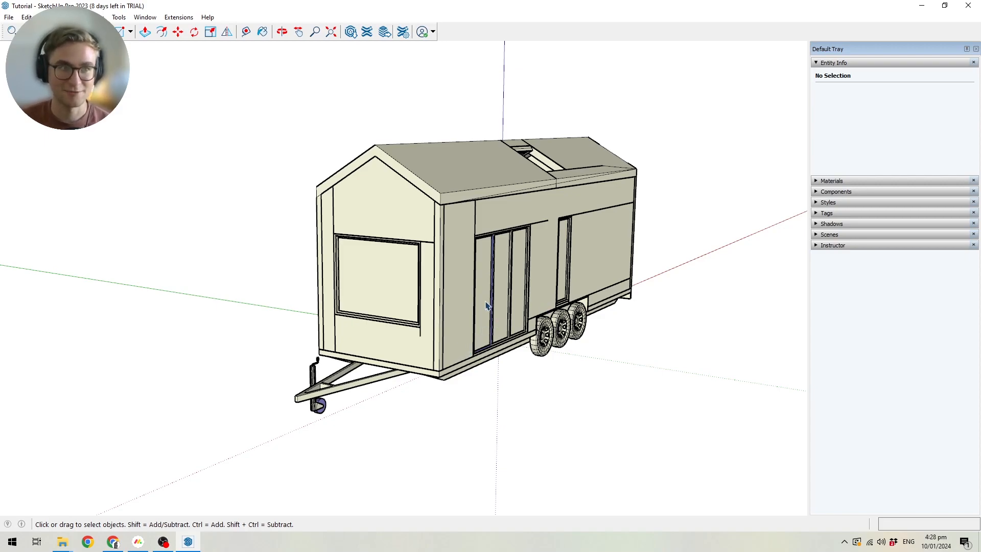
pyautogui.moveTo(557, 216); pyautogui.dragTo(580, 270, button='middle')
pyautogui.moveTo(362, 238); pyautogui.dragTo(572, 271, button='middle')
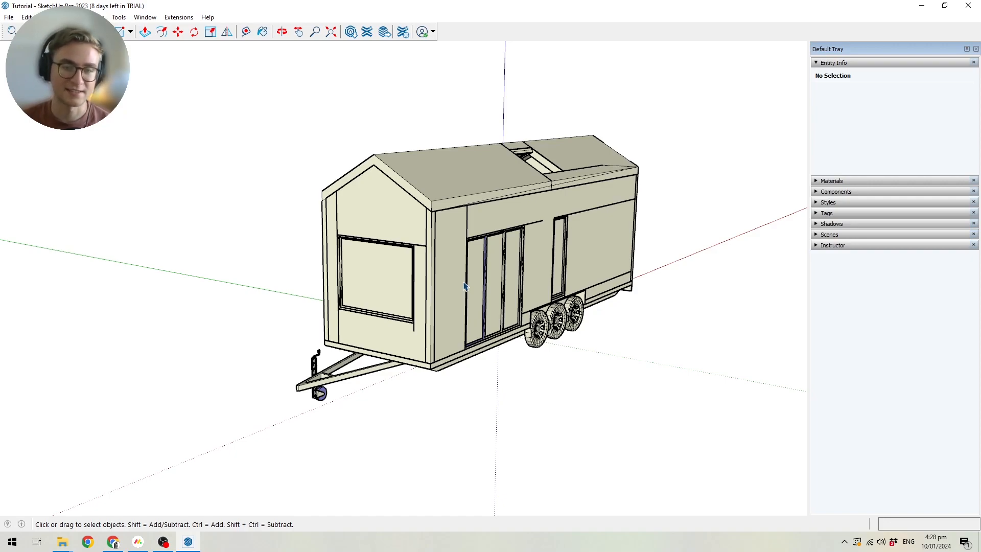
pyautogui.moveTo(453, 286); pyautogui.dragTo(480, 296, button='middle')
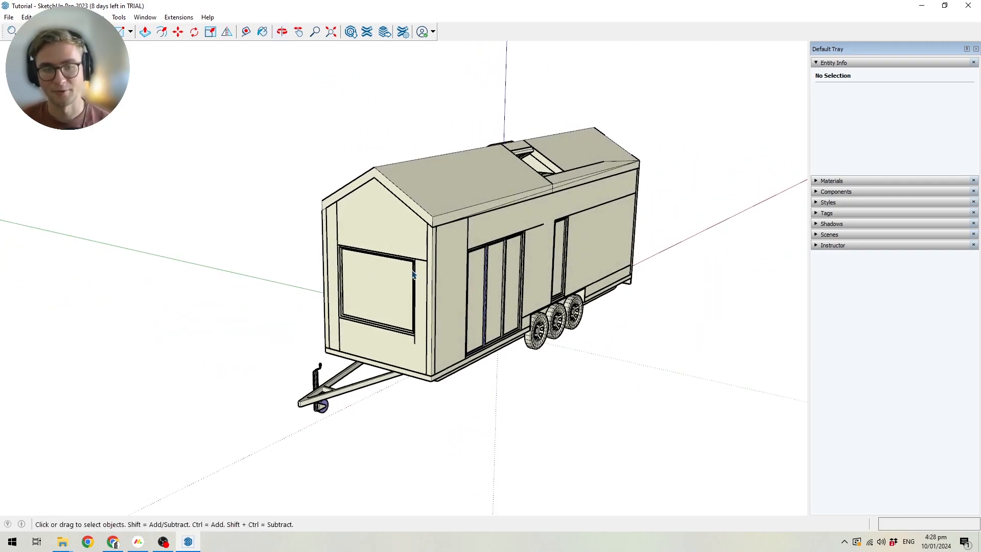
# Open the house group and try to lift the Roofs group up off the walls.
pyautogui.click(454, 195)
pyautogui.moveTo(454, 195)
pyautogui.mouseDown(button='middle')
pyautogui.moveTo(358, 216)
pyautogui.moveTo(450, 200)
pyautogui.mouseUp(button='middle')
pyautogui.doubleClick(449, 200)
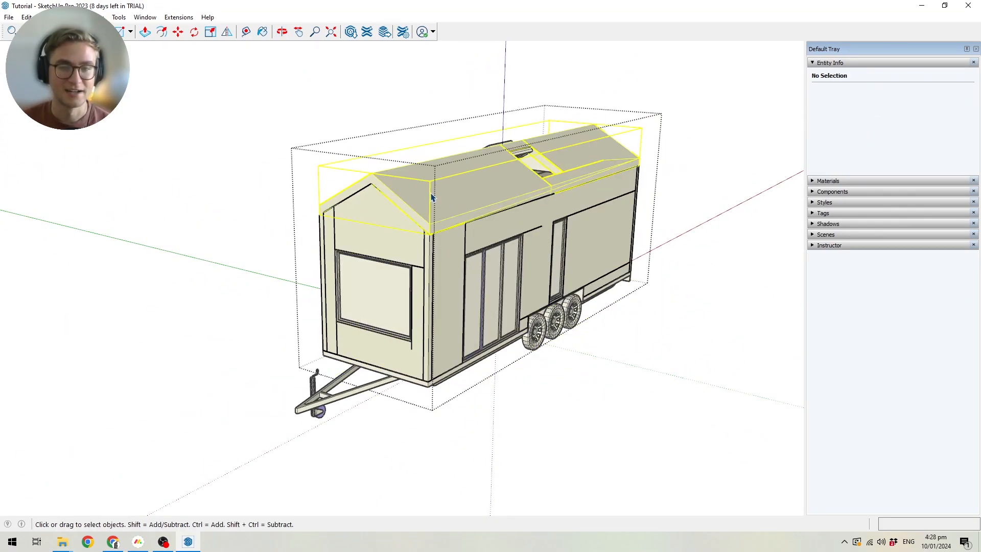
pyautogui.click(432, 197)
pyautogui.scroll(2, 404, 207)
pyautogui.moveTo(374, 224)
pyautogui.mouseDown(button='middle')
pyautogui.moveTo(609, 208)
pyautogui.moveTo(392, 218)
pyautogui.mouseUp(button='middle')
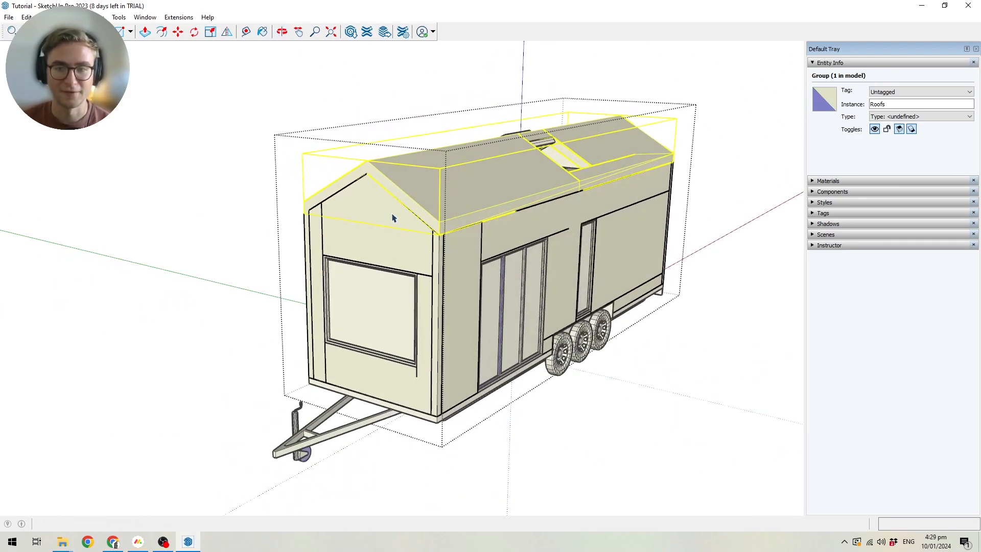
pyautogui.moveTo(403, 208); pyautogui.dragTo(434, 211, button='middle')
pyautogui.press('m')
pyautogui.click(435, 202)
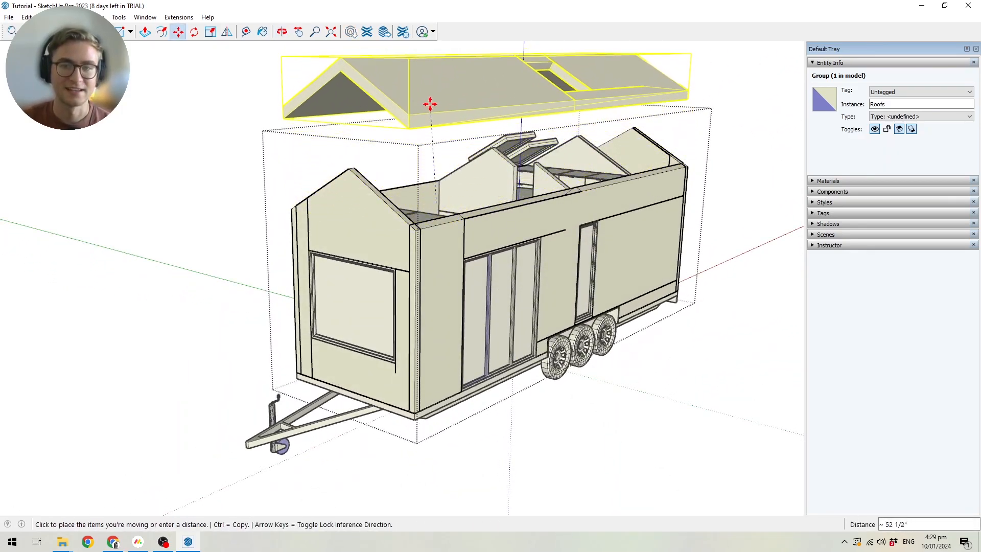
pyautogui.press('Escape')
pyautogui.press('space')
# Try to move individual elements at the front end of the house separately from the rest.
pyautogui.click(363, 233)
pyautogui.moveTo(415, 203); pyautogui.dragTo(361, 247, button='middle')
pyautogui.doubleClick(329, 263)
pyautogui.click(329, 268)
pyautogui.press('m')
pyautogui.click(337, 266)
pyautogui.press('Escape')
pyautogui.press('space')
pyautogui.click(204, 310)
pyautogui.click(327, 313)
pyautogui.doubleClick(327, 312)
pyautogui.press('m')
pyautogui.click(323, 310)
pyautogui.press('Escape')
pyautogui.press('space')
pyautogui.click(193, 333)
# Create a new material with a near-white colour.
pyautogui.moveTo(192, 332); pyautogui.dragTo(340, 308, button='middle')
pyautogui.moveTo(463, 285); pyautogui.dragTo(428, 224, button='middle')
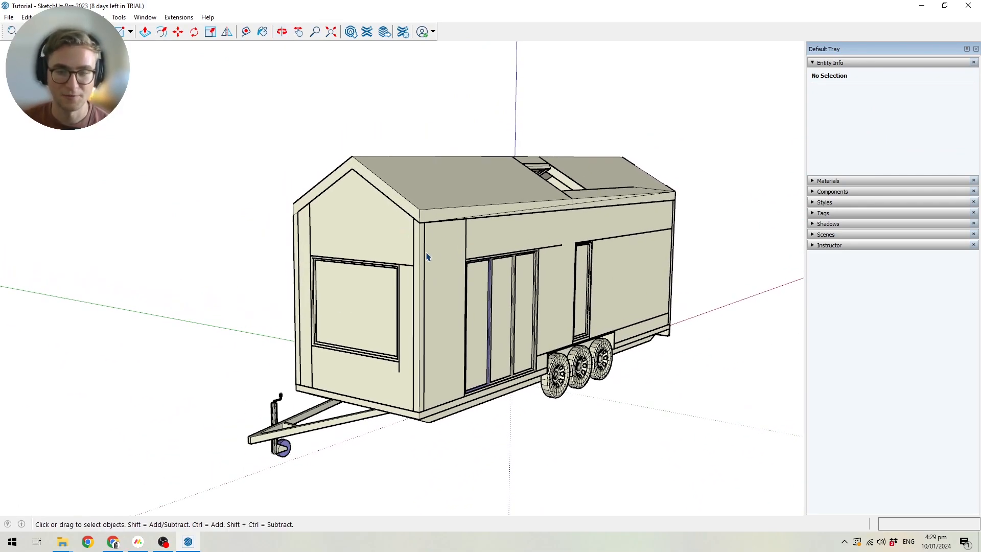
pyautogui.moveTo(415, 259); pyautogui.dragTo(599, 170, button='middle')
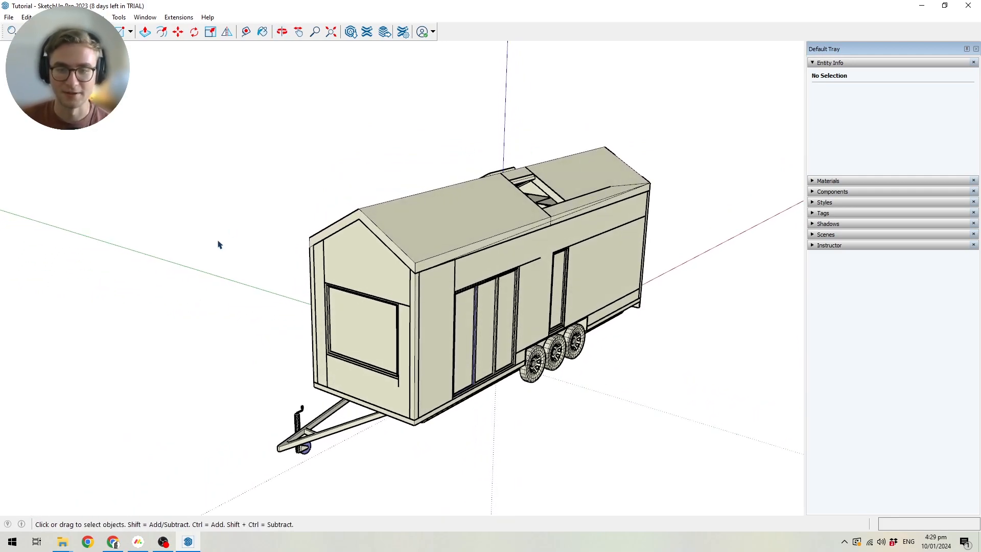
pyautogui.moveTo(520, 307); pyautogui.dragTo(524, 263, button='middle')
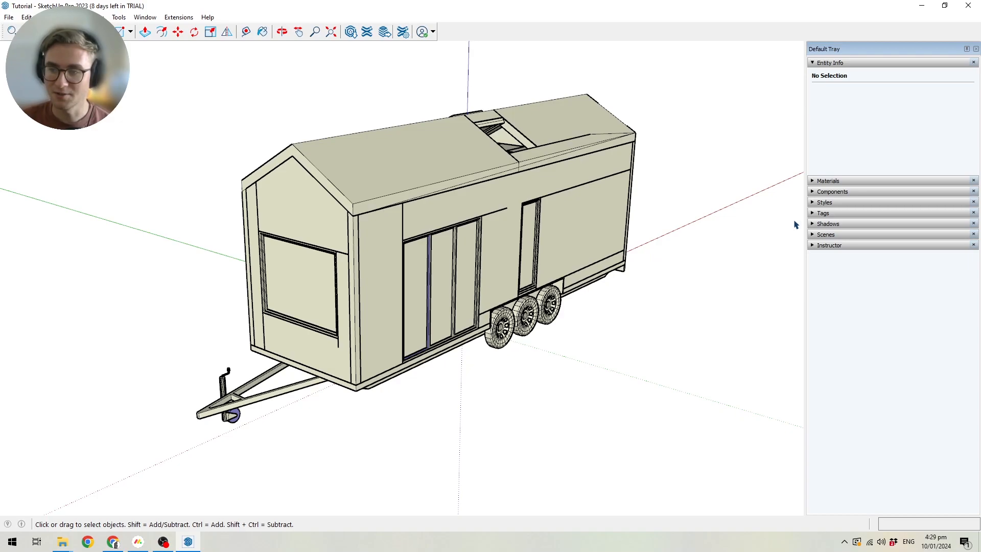
pyautogui.click(818, 181)
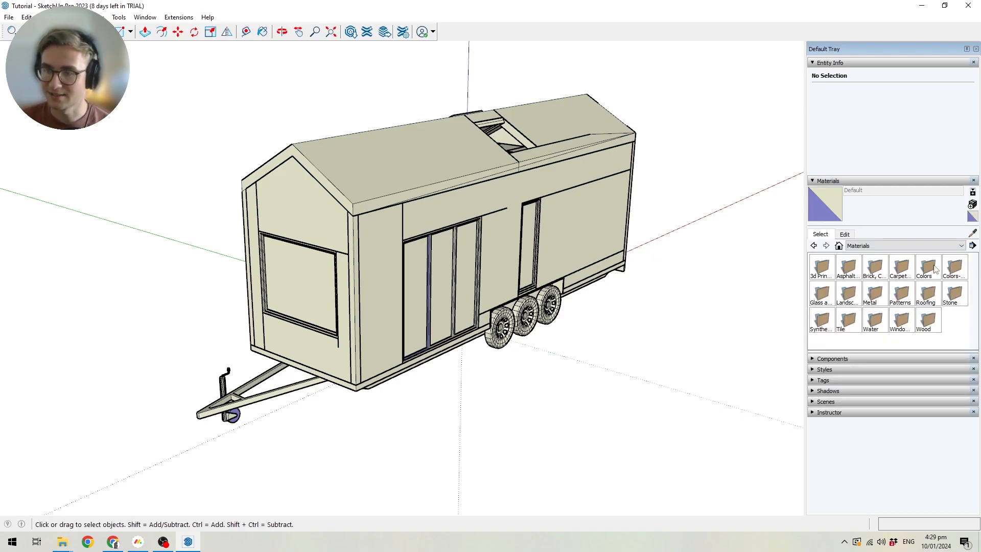
pyautogui.click(971, 205)
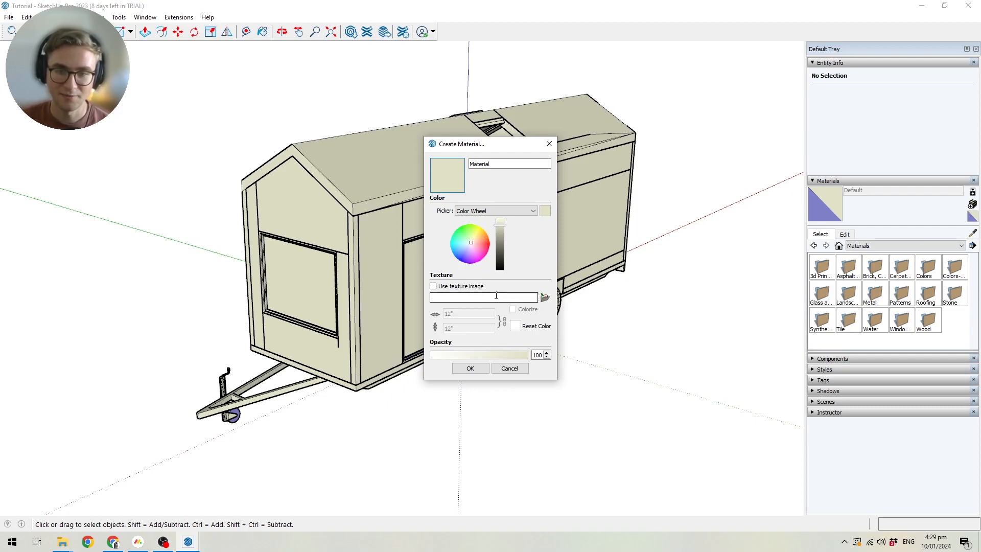
pyautogui.moveTo(487, 241); pyautogui.dragTo(470, 242)
pyautogui.click(471, 247)
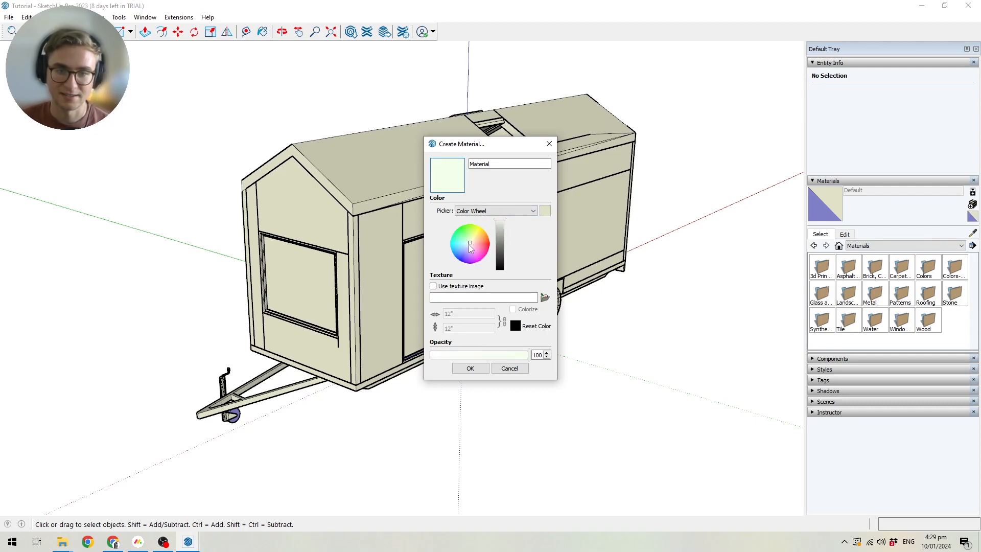
pyautogui.click(470, 368)
# Select the whole model, paint all its groups with the new near-white material and clear the selection.
pyautogui.hotkey('ctrl', 'a')
pyautogui.click(481, 270)
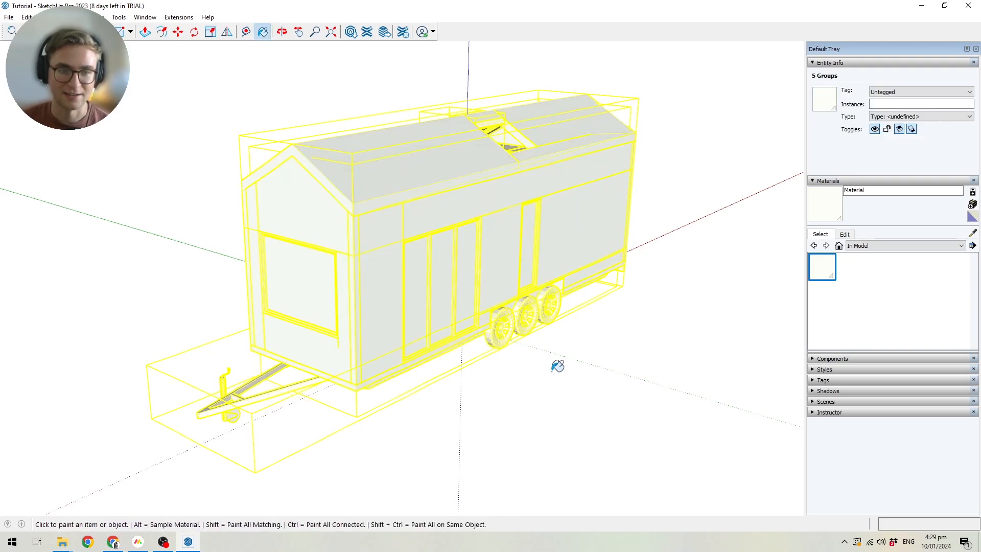
pyautogui.press('space')
pyautogui.click(566, 392)
# Rotate the misaligned skylight group 120 degrees about its frame corner so it follows the roof slope.
pyautogui.moveTo(533, 337)
pyautogui.mouseDown(button='middle')
pyautogui.moveTo(591, 252)
pyautogui.moveTo(619, 302)
pyautogui.moveTo(525, 313)
pyautogui.mouseUp(button='middle')
pyautogui.keyDown('shift'); pyautogui.moveTo(516, 182); pyautogui.dragTo(424, 287, button='middle'); pyautogui.keyUp('shift')
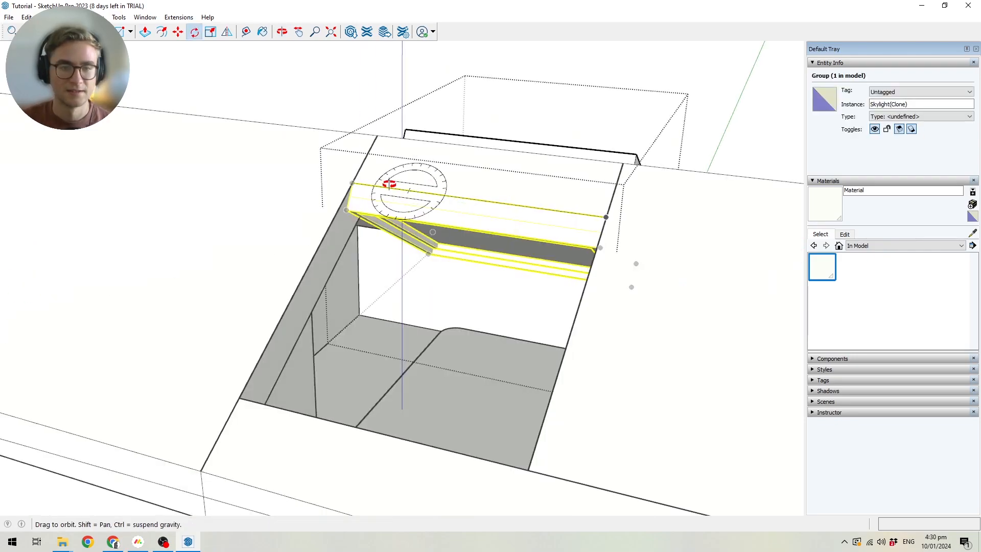
pyautogui.moveTo(390, 183)
pyautogui.mouseDown(button='middle')
pyautogui.moveTo(363, 169)
pyautogui.moveTo(476, 203)
pyautogui.moveTo(670, 162)
pyautogui.mouseUp(button='middle')
pyautogui.press('space')
pyautogui.click(474, 202)
pyautogui.moveTo(600, 162)
pyautogui.mouseDown(button='middle')
pyautogui.moveTo(561, 198)
pyautogui.moveTo(576, 220)
pyautogui.moveTo(587, 184)
pyautogui.moveTo(477, 175)
pyautogui.moveTo(434, 204)
pyautogui.mouseUp(button='middle')
pyautogui.click(460, 183)
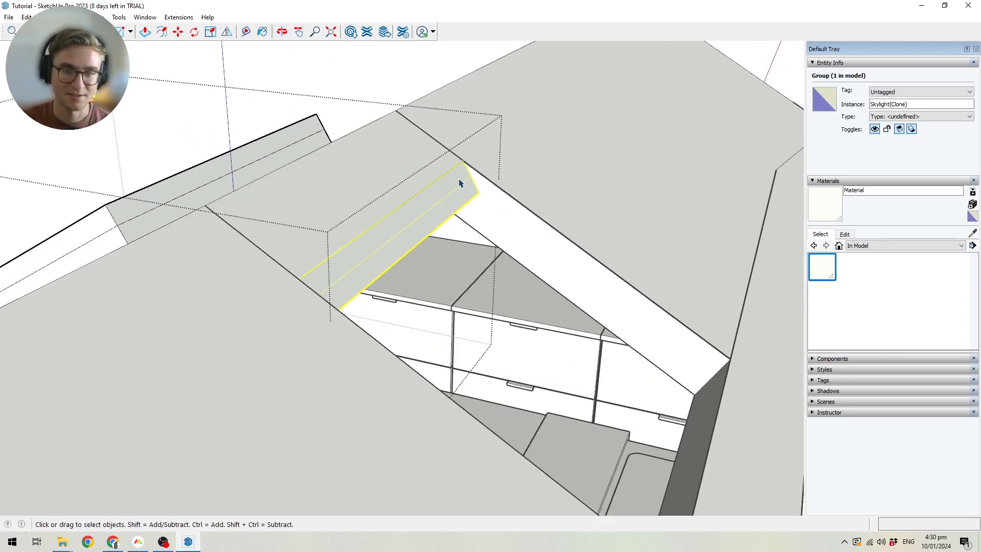
pyautogui.click(193, 33)
pyautogui.click(462, 160)
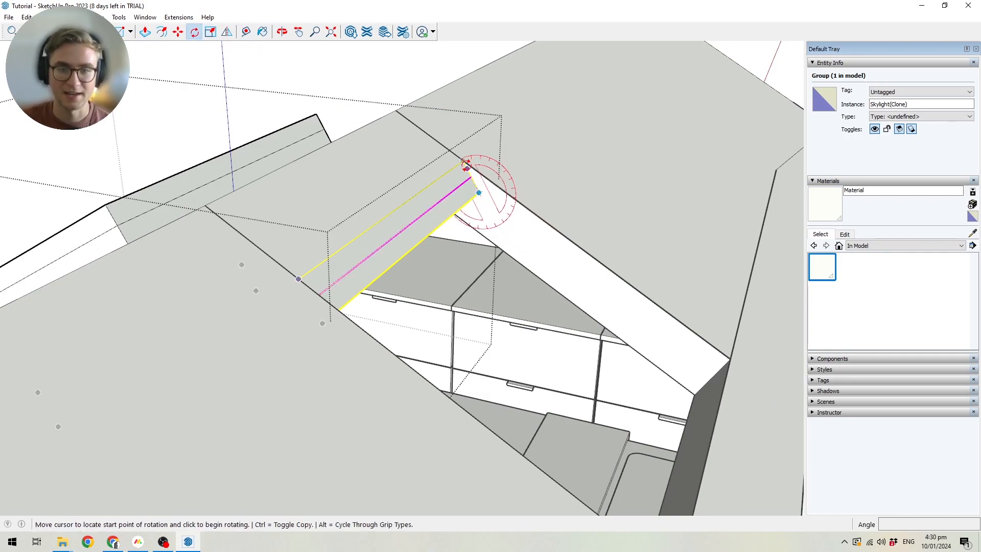
pyautogui.click(478, 193)
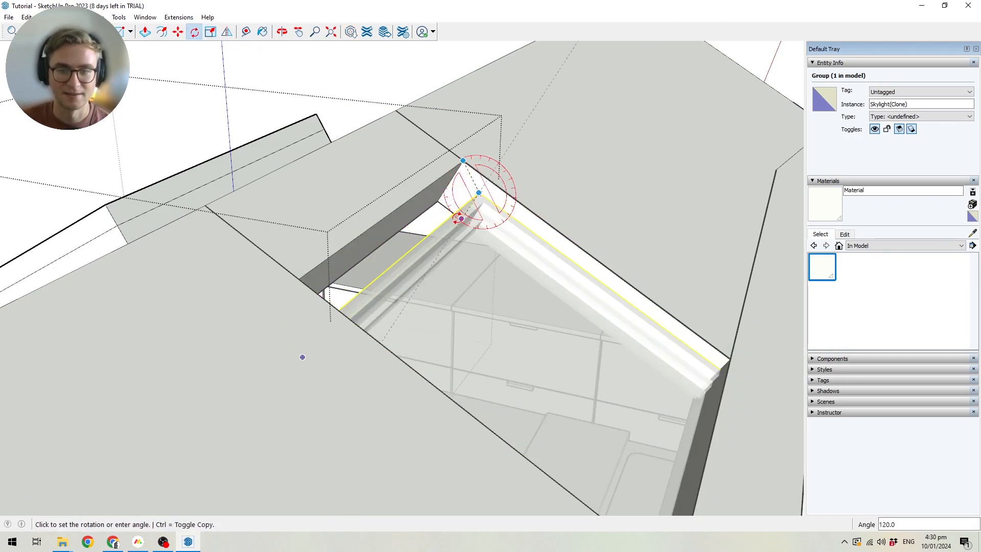
pyautogui.click(459, 219)
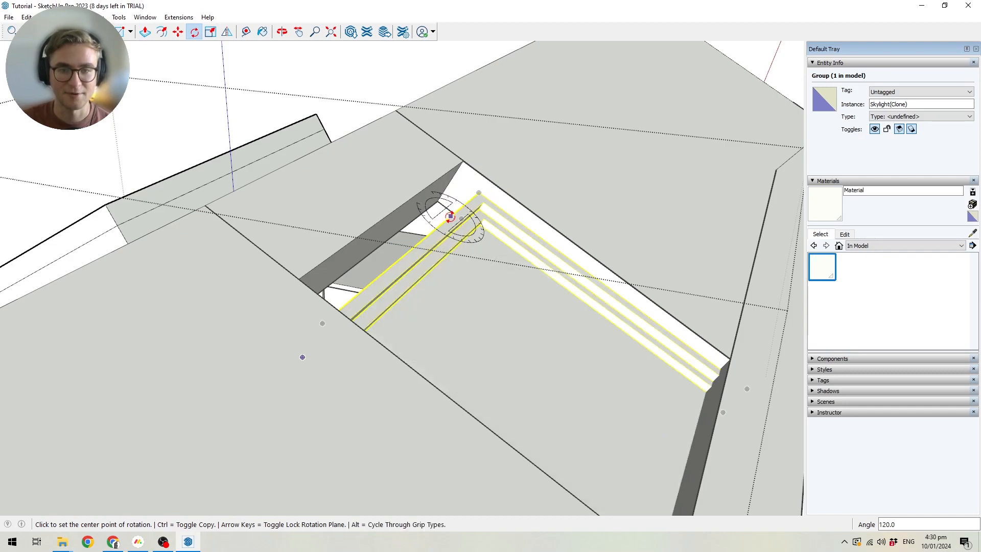
# Move the skylight by its frame corner to the matching corner of the roof opening and deselect it.
pyautogui.moveTo(453, 218); pyautogui.dragTo(563, 250, button='middle')
pyautogui.scroll(2, 452, 179)
pyautogui.moveTo(452, 178); pyautogui.dragTo(417, 175, button='middle')
pyautogui.press('m')
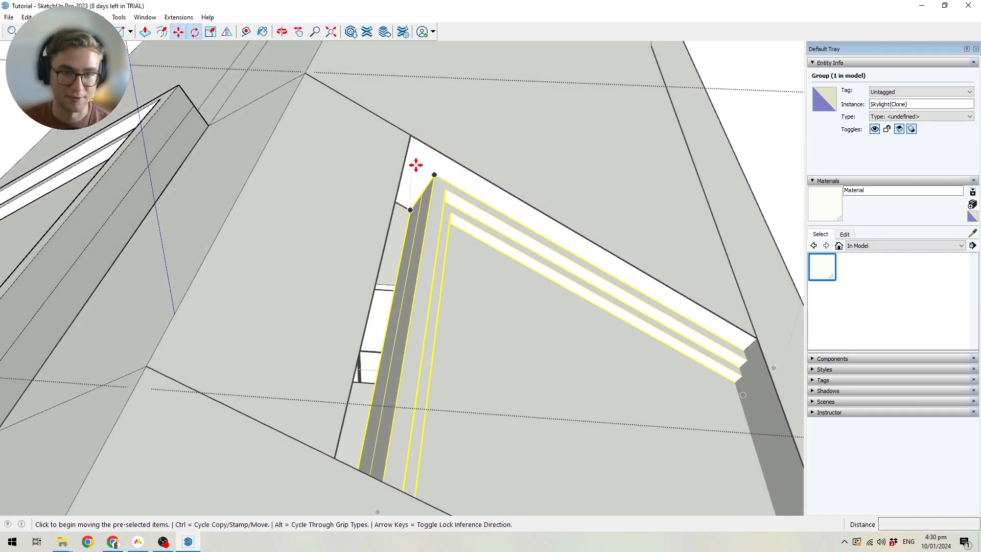
pyautogui.click(412, 209)
pyautogui.moveTo(315, 179); pyautogui.dragTo(440, 195, button='middle')
pyautogui.click(433, 160)
pyautogui.press('space')
pyautogui.scroll(-6, 495, 147)
pyautogui.click(683, 256)
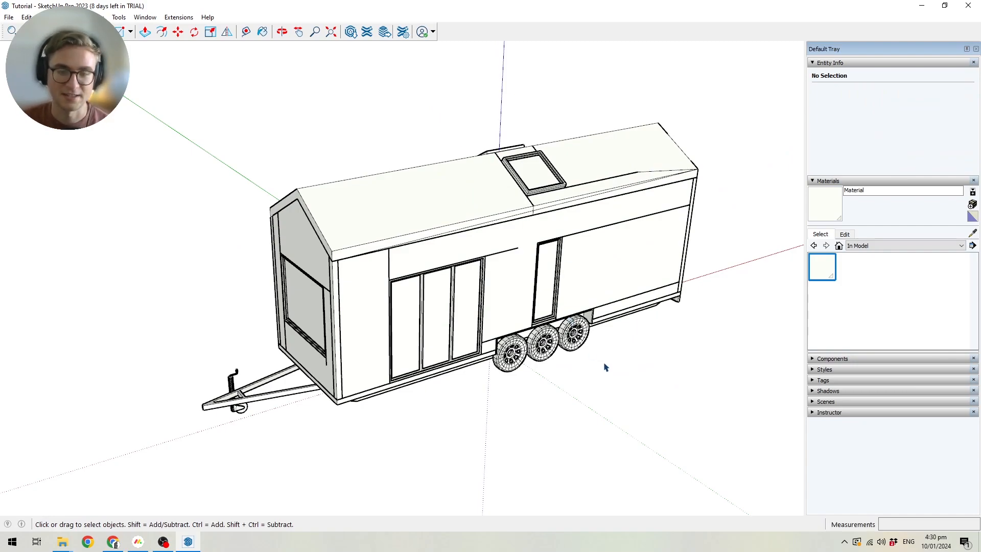
# Open the house group down to the LeftWall group on the long side with the triple door.
pyautogui.moveTo(473, 329); pyautogui.dragTo(512, 273, button='middle')
pyautogui.scroll(2, 512, 272)
pyautogui.doubleClick(326, 219)
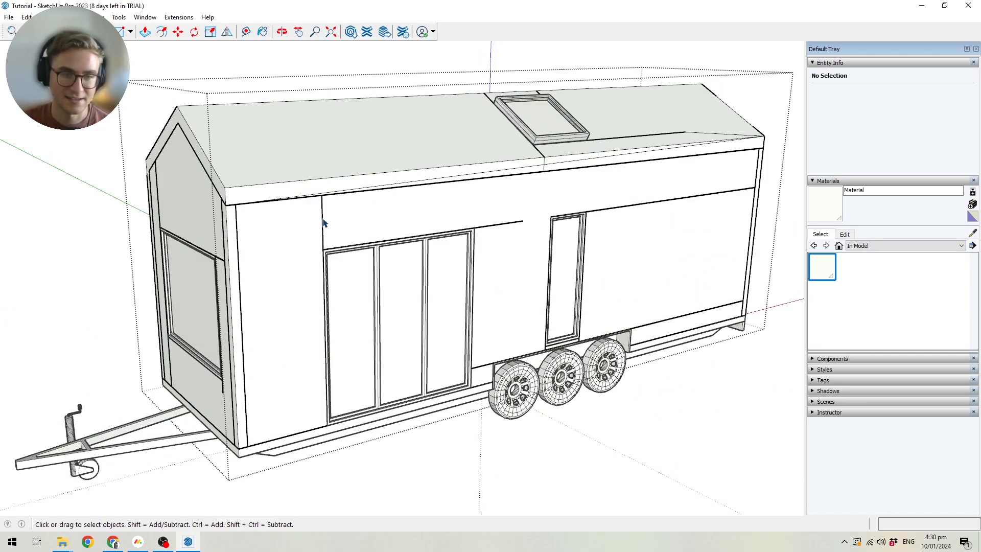
pyautogui.click(328, 225)
pyautogui.doubleClick(321, 227)
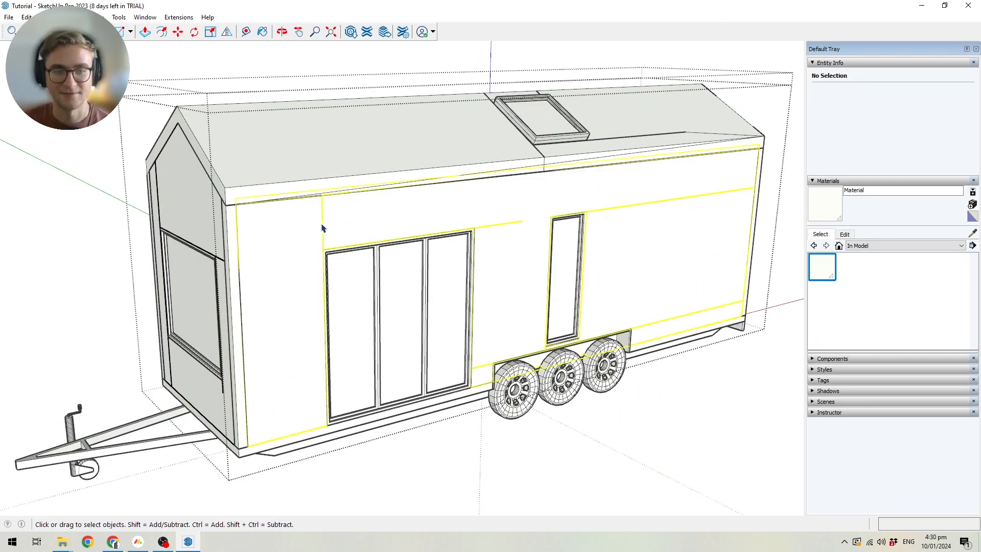
pyautogui.click(402, 233)
pyautogui.moveTo(401, 230); pyautogui.dragTo(565, 256, button='middle')
pyautogui.press('Escape')
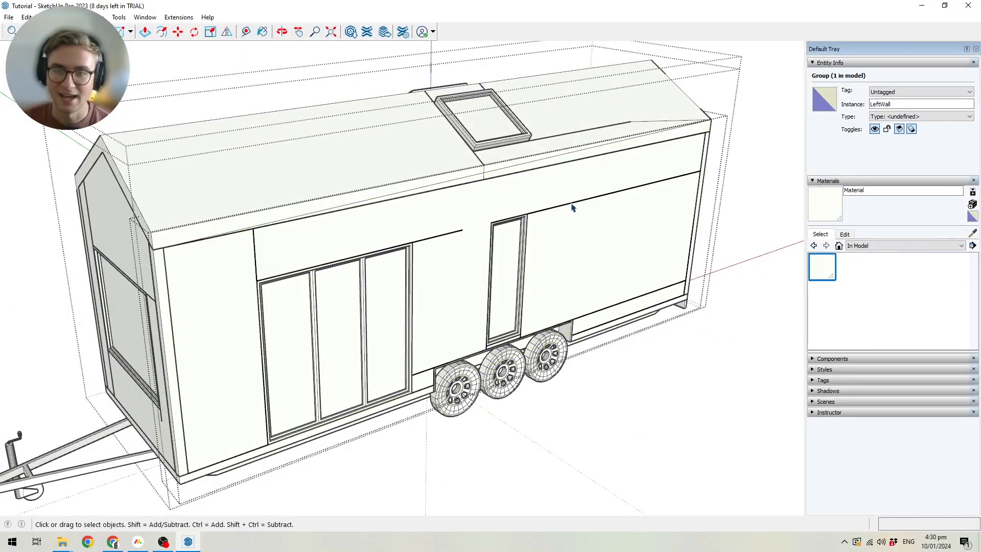
# Retrace the horizontal seam from the narrow window's upper corner to the wall's far end, and delete it.
pyautogui.click(581, 203)
pyautogui.moveTo(581, 203); pyautogui.dragTo(499, 258, button='middle')
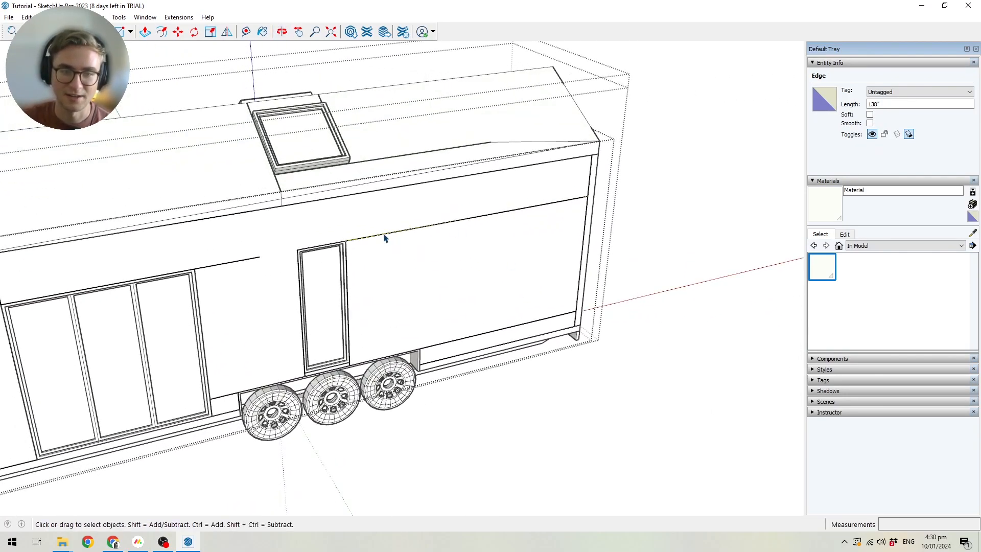
pyautogui.press('l')
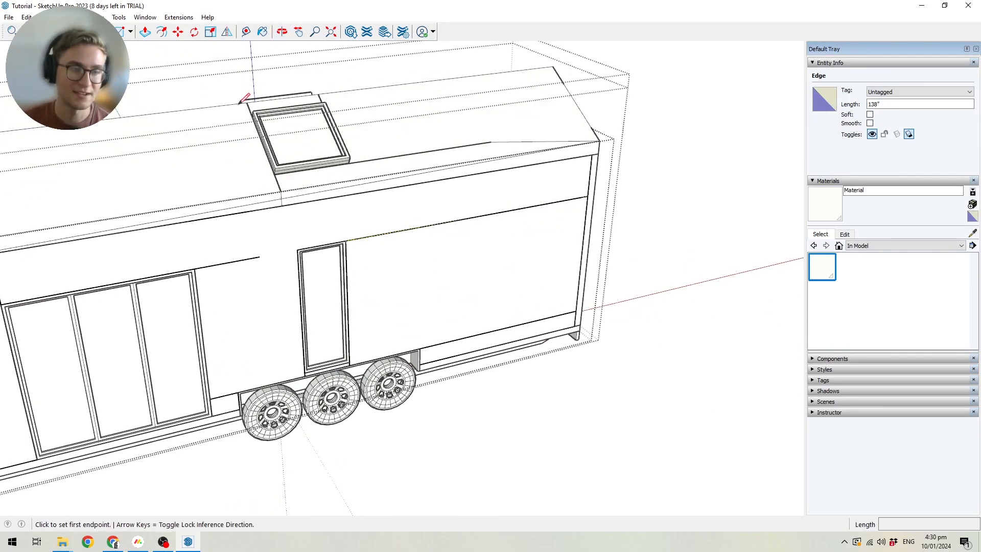
pyautogui.click(345, 240)
pyautogui.scroll(2, 537, 218)
pyautogui.click(605, 185)
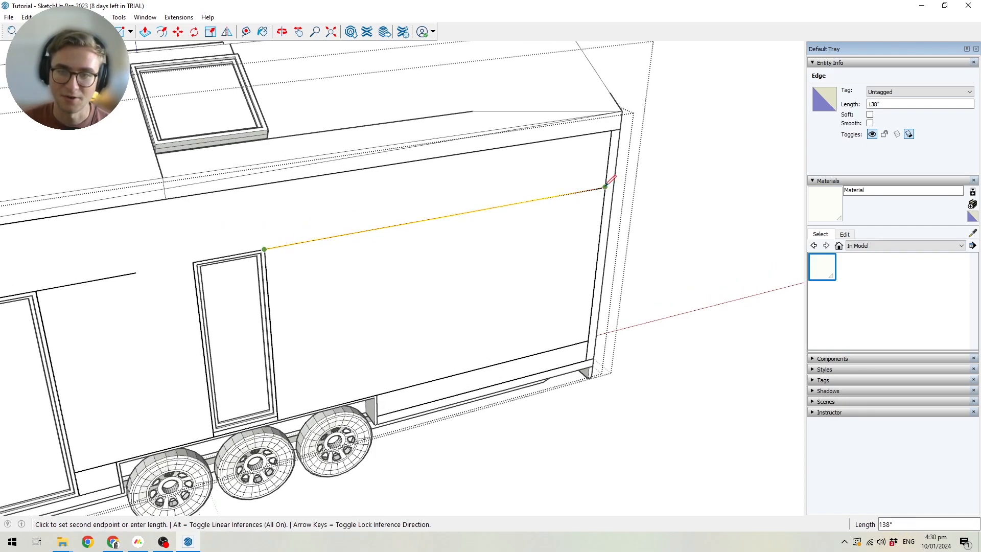
pyautogui.press('space')
pyautogui.click(587, 193)
pyautogui.press('Delete')
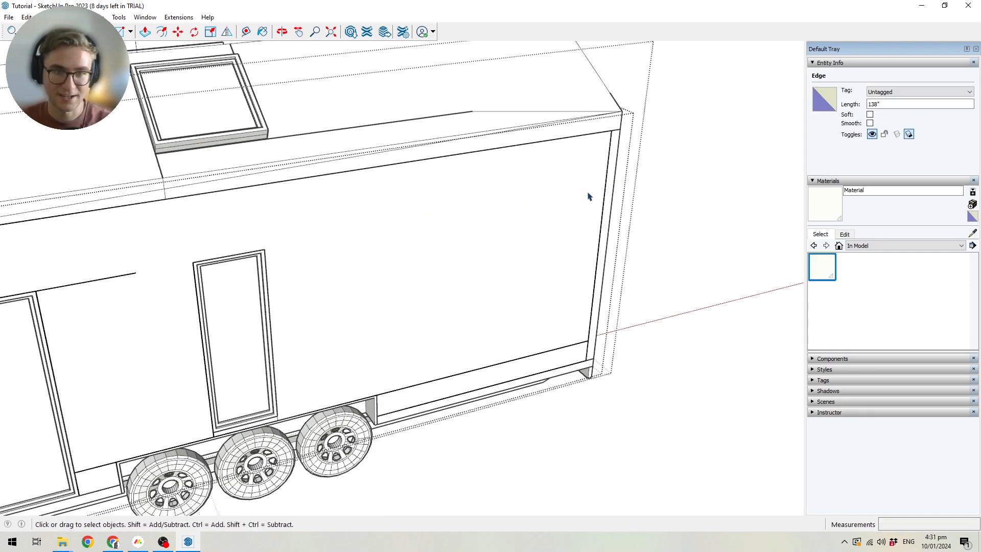
# Retrace the short seam beside the triple door's upper corner and the vertical seam above the door, and delete the short one.
pyautogui.moveTo(586, 193); pyautogui.dragTo(448, 175, button='middle')
pyautogui.keyDown('shift'); pyautogui.moveTo(359, 193); pyautogui.dragTo(715, 187, button='middle'); pyautogui.keyUp('shift')
pyautogui.moveTo(528, 199); pyautogui.dragTo(481, 205, button='middle')
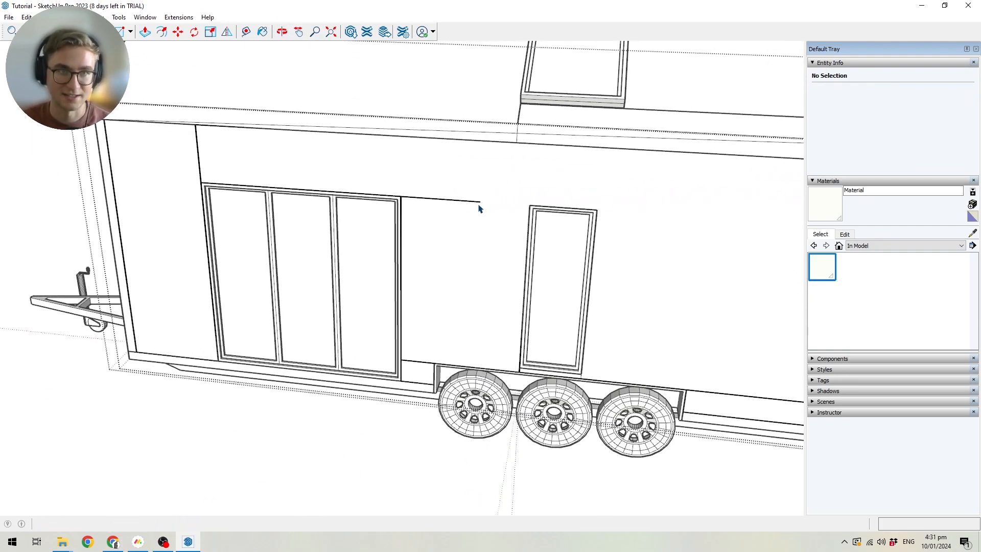
pyautogui.click(70, 32)
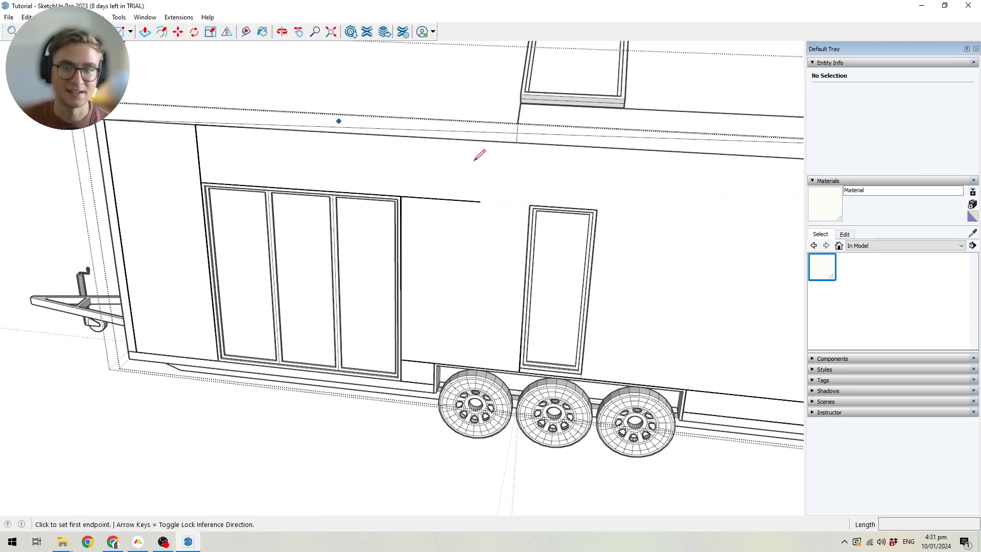
pyautogui.click(479, 202)
pyautogui.click(402, 198)
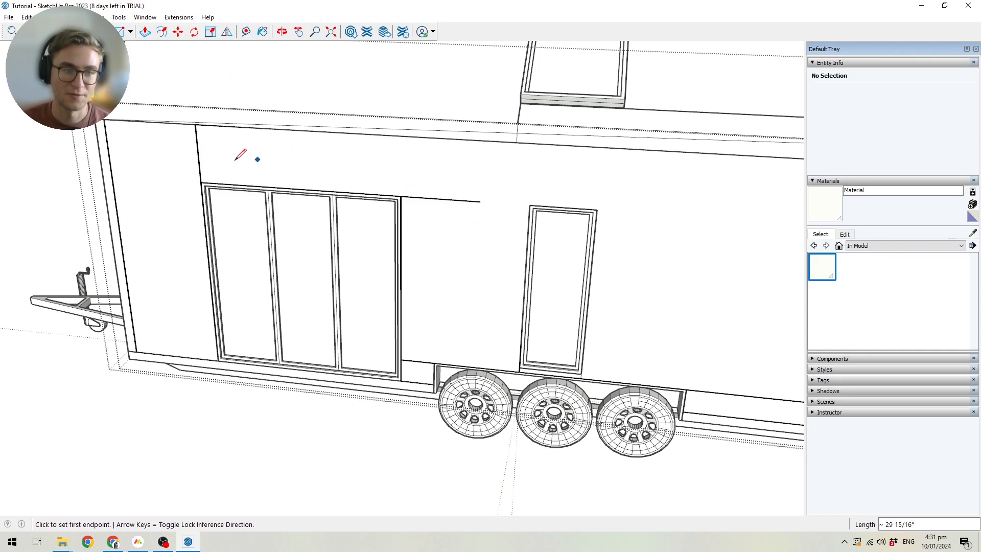
pyautogui.click(201, 182)
pyautogui.click(196, 126)
pyautogui.press('space')
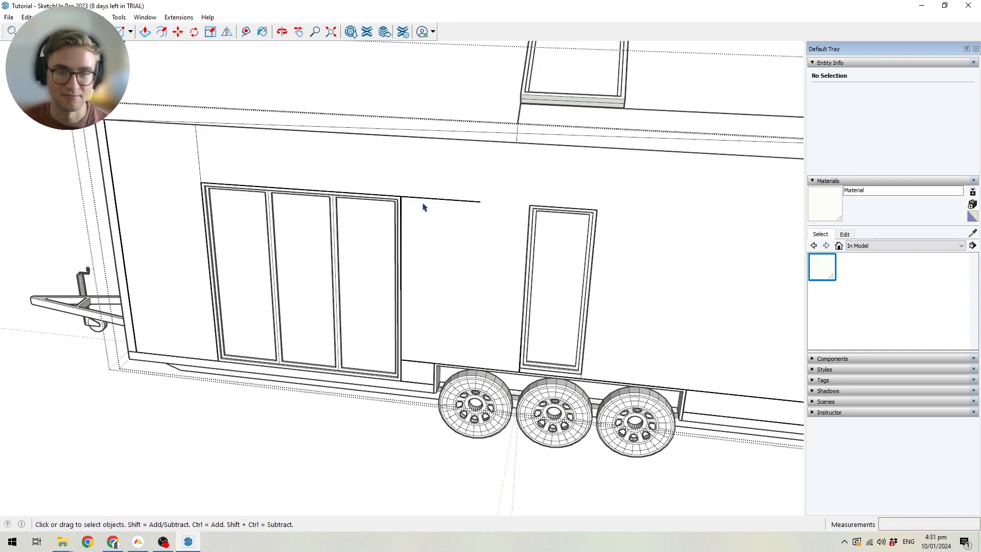
pyautogui.click(412, 201)
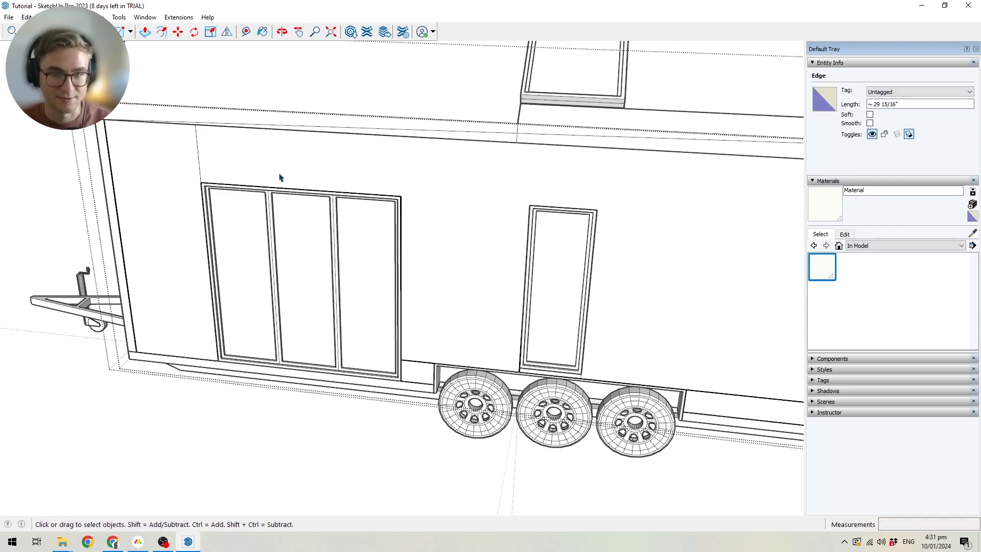
pyautogui.press('Delete')
# Retrace the short horizontal seam between the wheel-arch cutout's upper corner and the triple door's frame, and delete it.
pyautogui.moveTo(278, 223)
pyautogui.mouseDown(button='middle')
pyautogui.moveTo(517, 178)
pyautogui.moveTo(583, 135)
pyautogui.moveTo(488, 235)
pyautogui.moveTo(538, 260)
pyautogui.mouseUp(button='middle')
pyautogui.press('l')
pyautogui.scroll(3, 504, 348)
pyautogui.scroll(2, 504, 348)
pyautogui.click(503, 326)
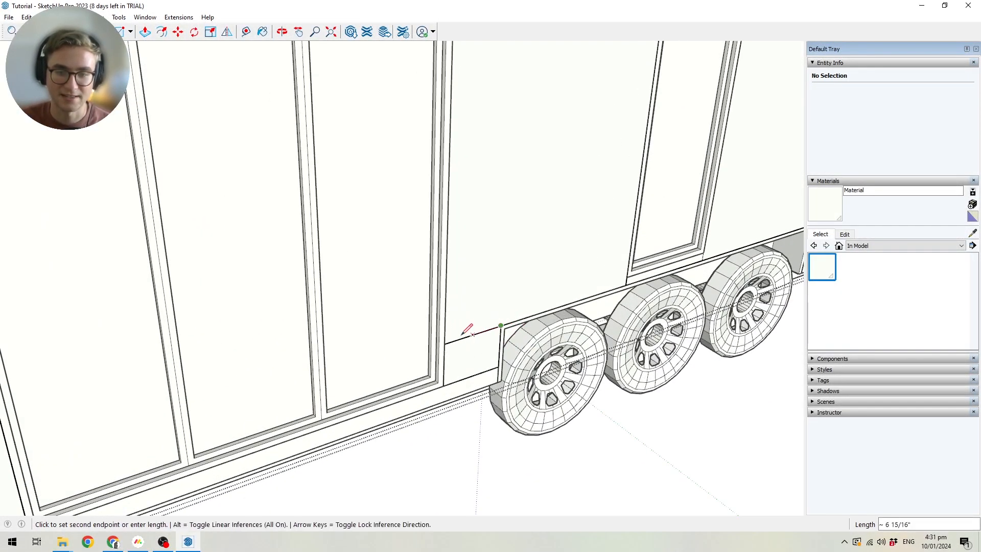
pyautogui.click(445, 343)
pyautogui.press('space')
pyautogui.click(470, 336)
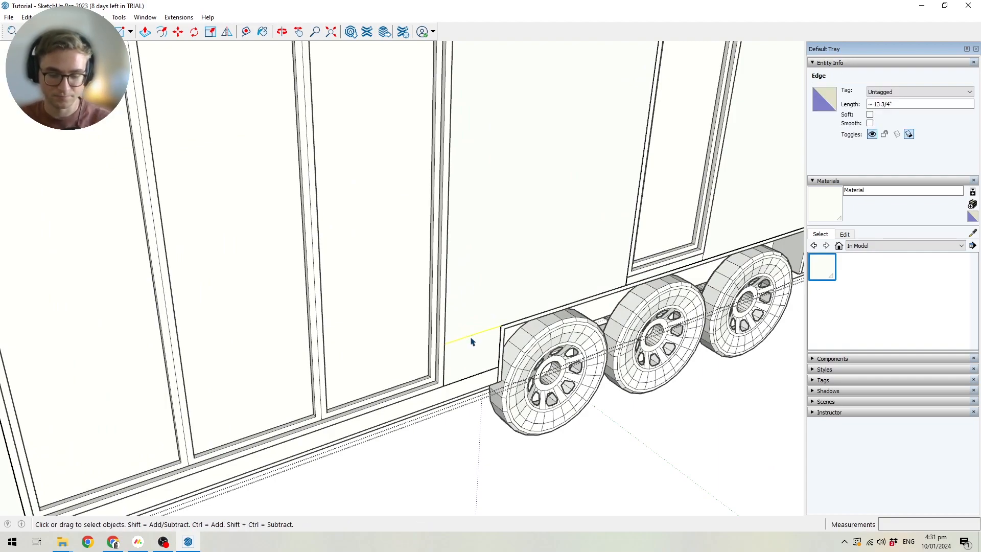
pyautogui.press('Delete')
# Move the ShellObjects group sideways off the trailer so that it stands clear of the interior.
pyautogui.scroll(-6, 483, 309)
pyautogui.moveTo(504, 394); pyautogui.dragTo(510, 347, button='middle')
pyautogui.scroll(2, 378, 233)
pyautogui.click(449, 212)
pyautogui.moveTo(451, 274); pyautogui.dragTo(514, 281, button='middle')
pyautogui.press('m')
pyautogui.click(517, 285)
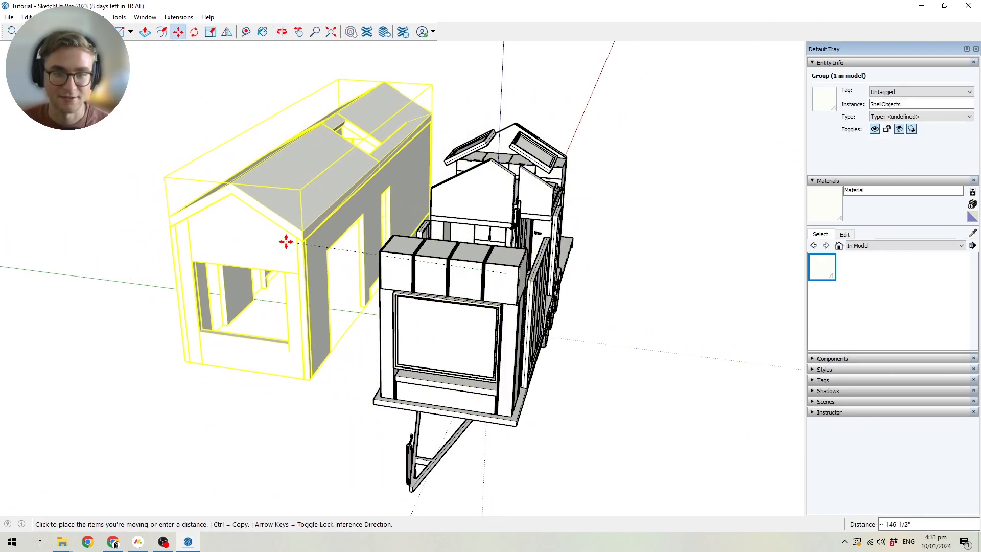
pyautogui.click(258, 241)
pyautogui.press('space')
# Move the Wall Object Holders group with the windows and doors off the trailer to the far side of the shell.
pyautogui.moveTo(435, 265); pyautogui.dragTo(204, 210, button='middle')
pyautogui.moveTo(447, 131); pyautogui.dragTo(478, 331, button='middle')
pyautogui.click(478, 332)
pyautogui.press('m')
pyautogui.click(476, 332)
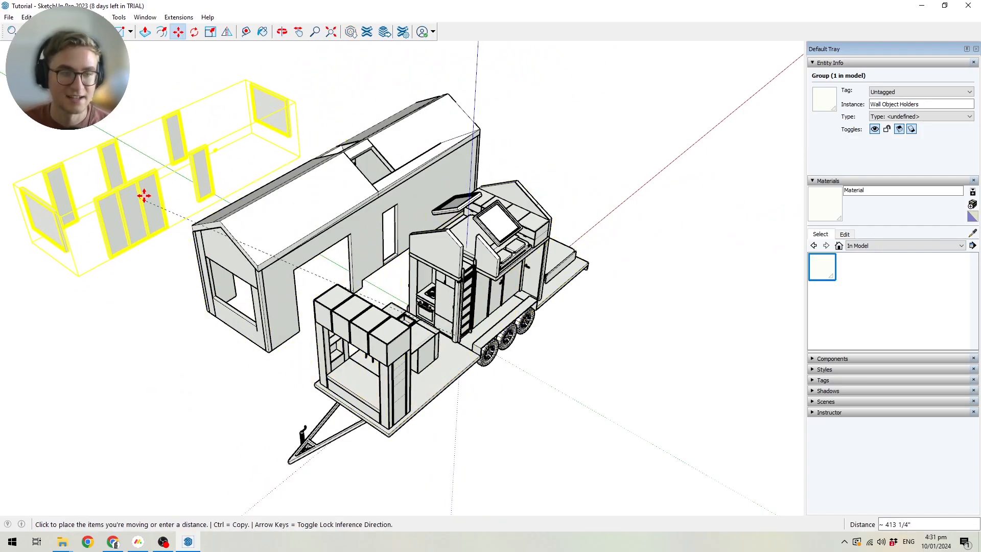
pyautogui.click(185, 182)
pyautogui.press('space')
# Deselect the moved group and examine the exposed trailer interior and the separated shell from several angles.
pyautogui.moveTo(439, 310); pyautogui.dragTo(352, 259, button='middle')
pyautogui.scroll(5, 380, 313)
pyautogui.moveTo(379, 314); pyautogui.dragTo(484, 213, button='middle')
pyautogui.scroll(-5, 439, 270)
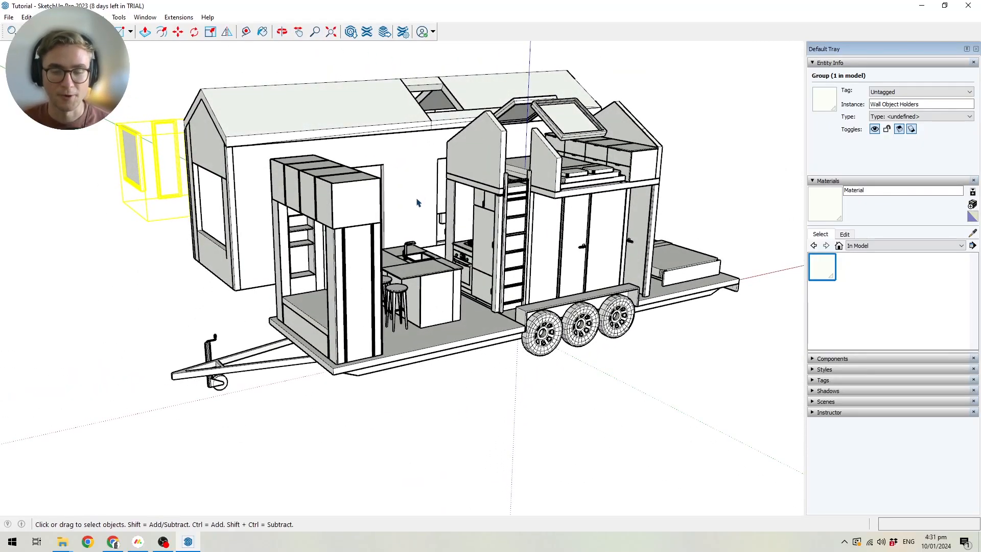
pyautogui.moveTo(435, 204); pyautogui.dragTo(402, 309, button='middle')
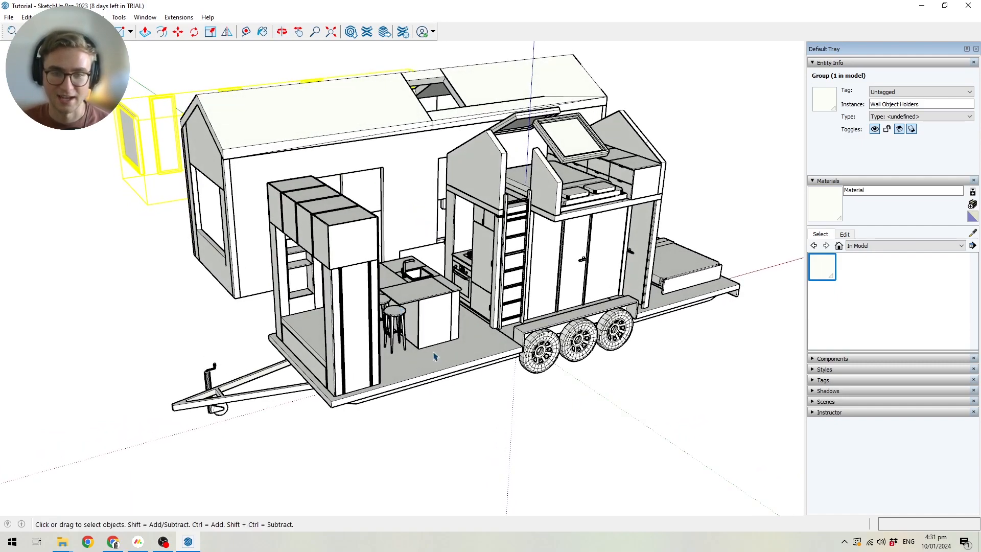
pyautogui.click(508, 388)
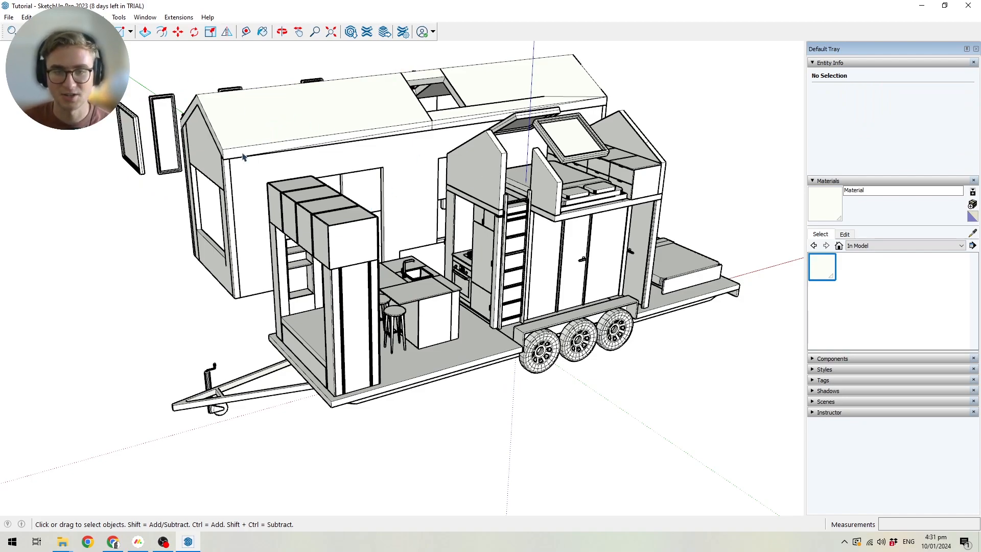
pyautogui.click(69, 31)
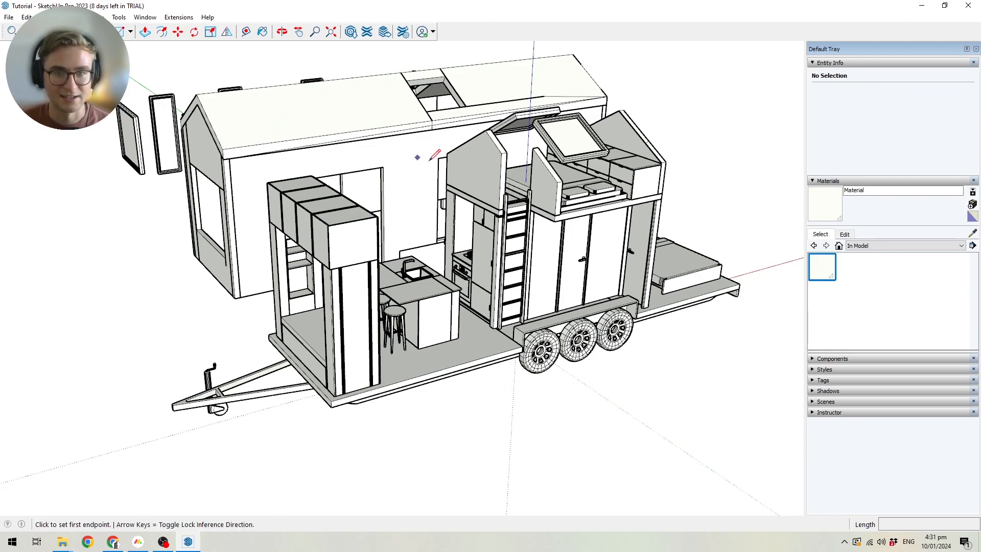
pyautogui.scroll(4, 455, 173)
pyautogui.moveTo(396, 229); pyautogui.dragTo(609, 291, button='middle')
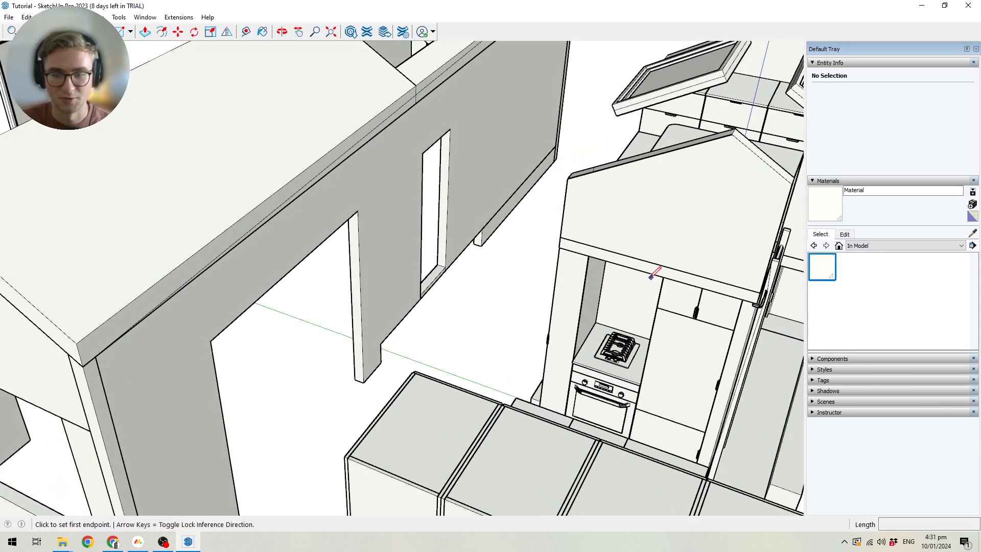
# Use the Tape Measure on the loft gable wall's lower corner above the kitchen and on the kitchen cabinets.
pyautogui.click(245, 32)
pyautogui.moveTo(526, 274); pyautogui.dragTo(483, 232, button='middle')
pyautogui.scroll(4, 317, 172)
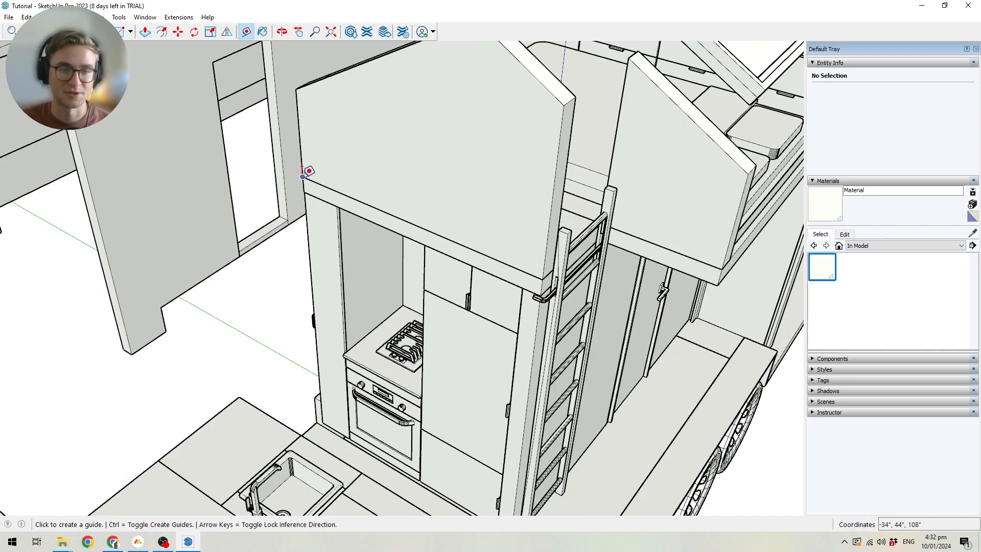
pyautogui.click(303, 176)
pyautogui.scroll(-3, 368, 228)
pyautogui.scroll(3, 368, 235)
pyautogui.moveTo(368, 235); pyautogui.dragTo(231, 167, button='middle')
pyautogui.scroll(4, 429, 256)
pyautogui.click(430, 257)
pyautogui.click(430, 249)
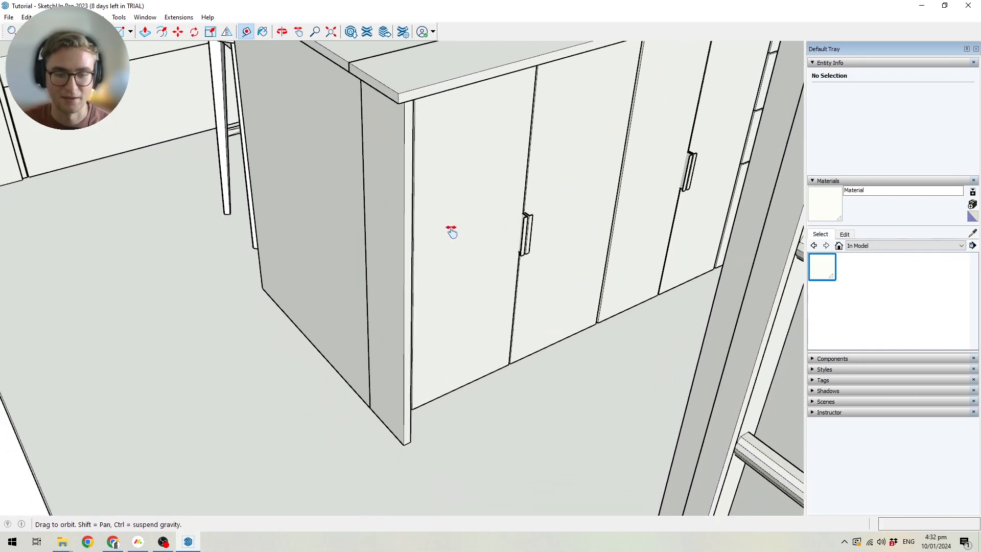